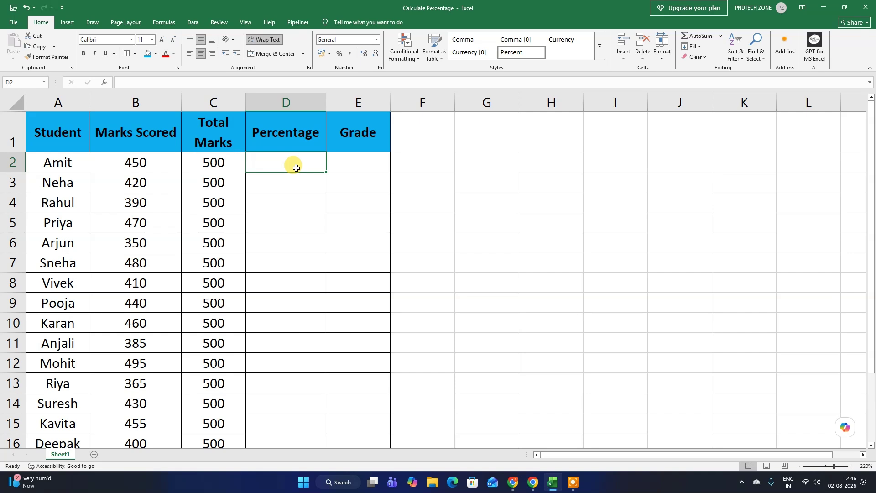
Enter the formula =B2/C2 in cell D2 to divide the marks scored by the total marks
key(Left)
key(Left)
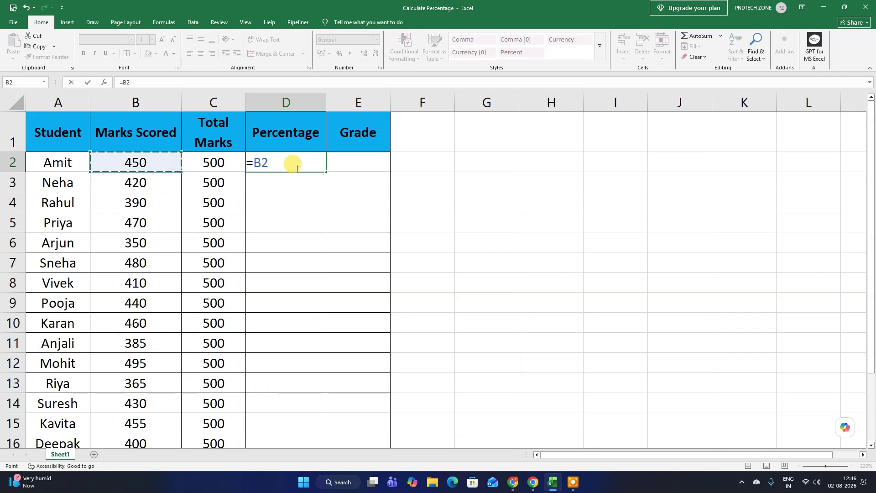
text(/)
key(Left)
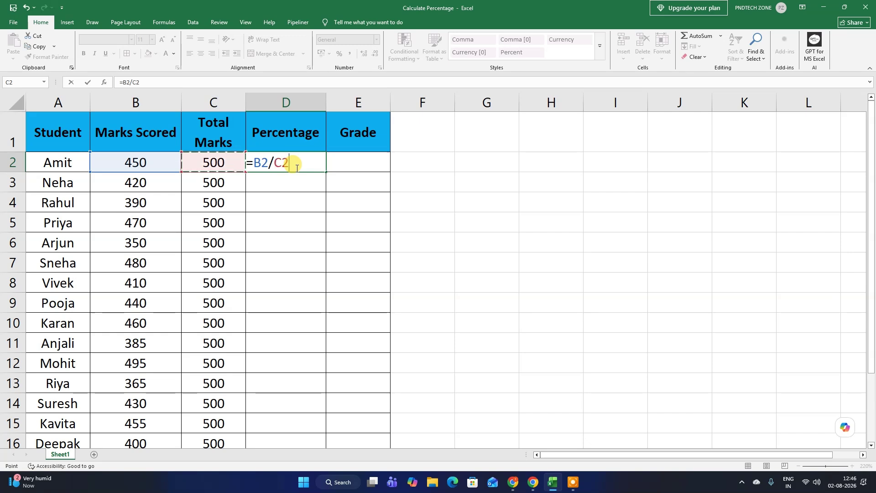
key(Return)
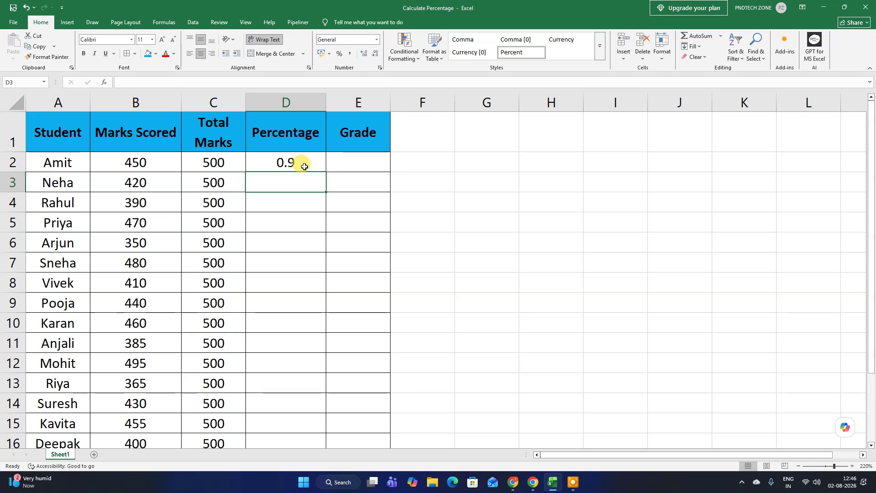
Fill the formula from D2 down the Percentage column through row 16
click(310, 165)
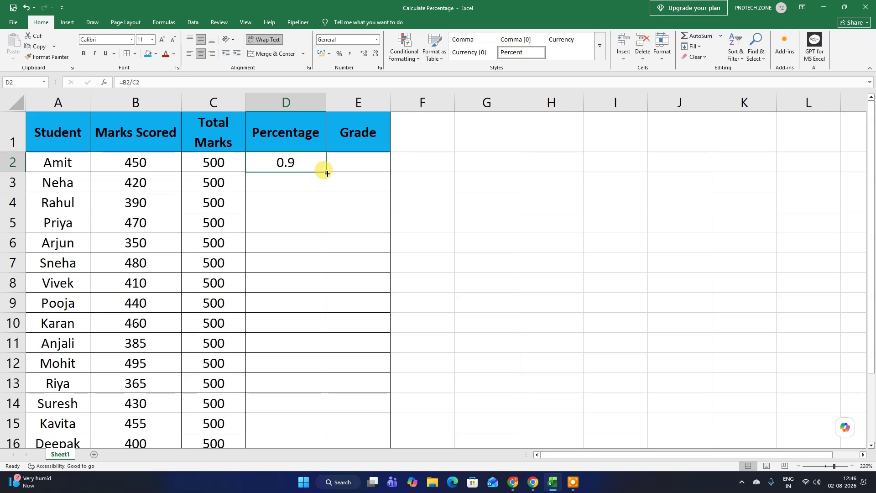
double_click(326, 172)
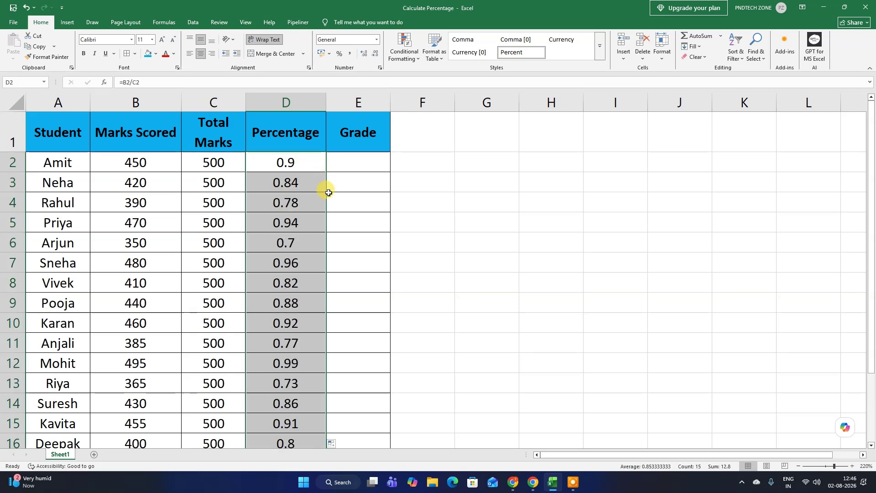
click(342, 195)
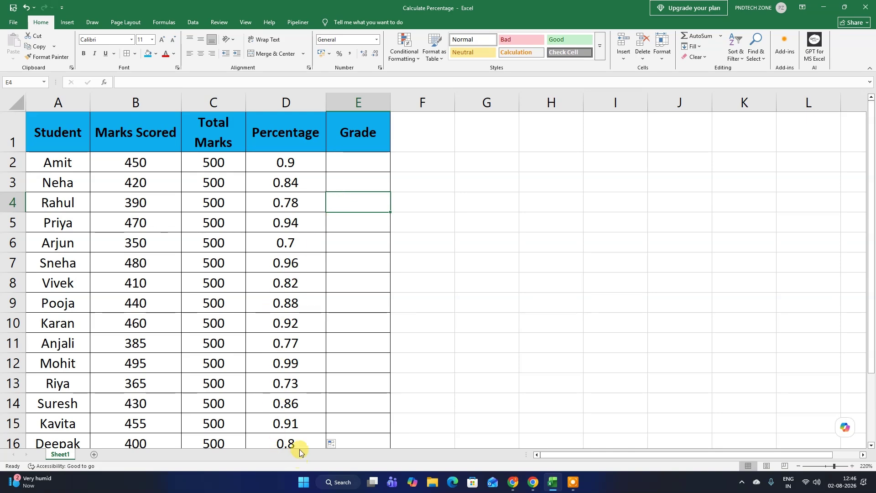
scroll(292, 403, down, 1)
scroll(293, 406, up, 1)
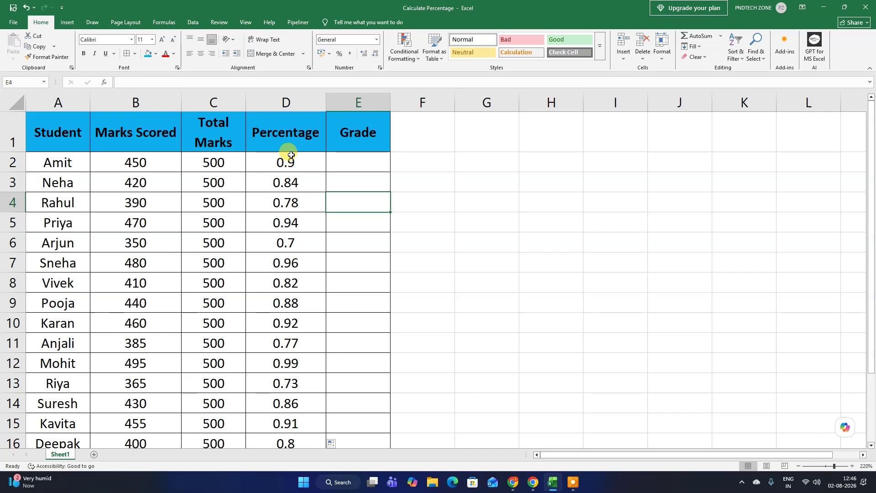
Format the values in D2:D16 as percentages
drag(289, 159, 302, 407)
scroll(291, 362, up, 1)
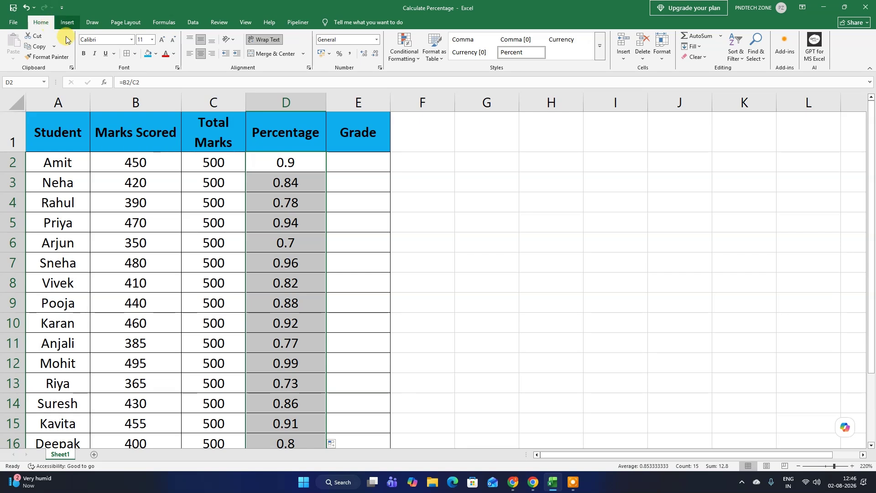
click(337, 54)
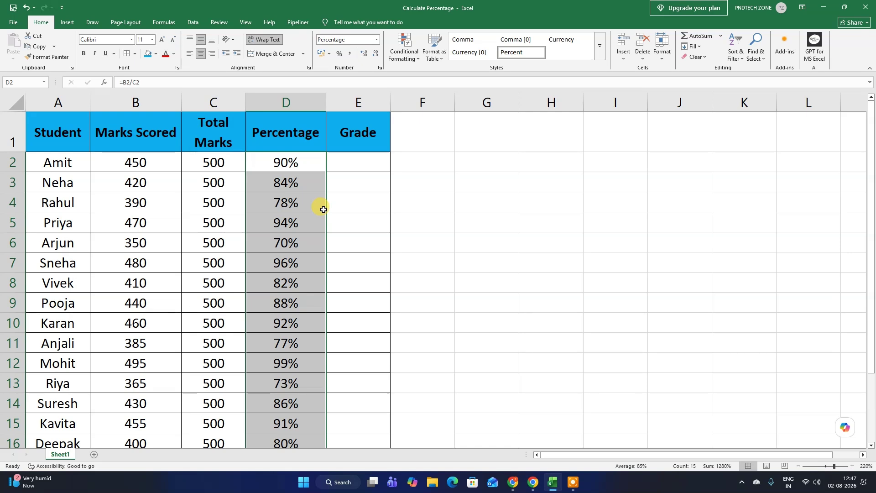
Add a Greater Than conditional formatting rule to D2:D16 that marks values above 90% with Green Fill with Dark Green Text
drag(303, 158, 289, 391)
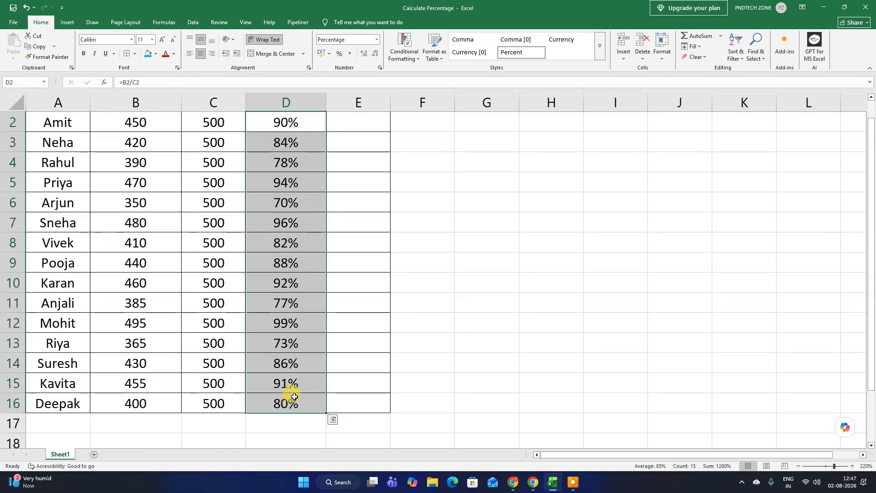
scroll(289, 368, up, 1)
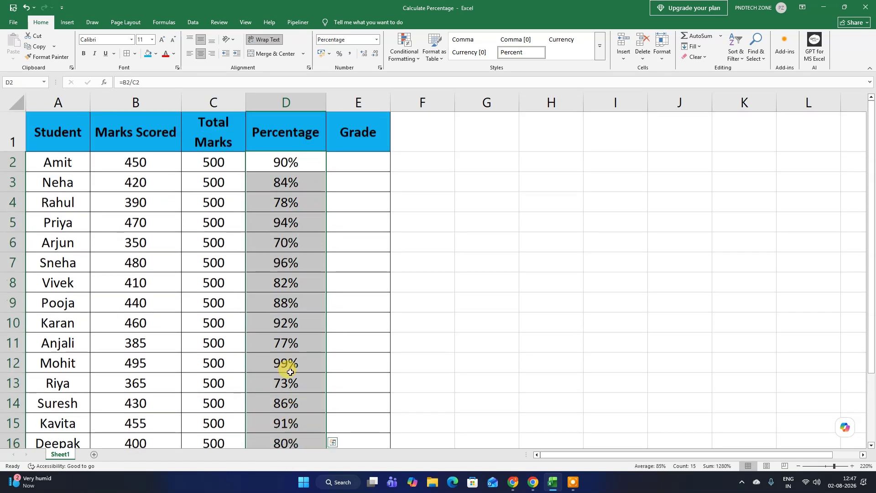
click(411, 55)
mouse_move(426, 74)
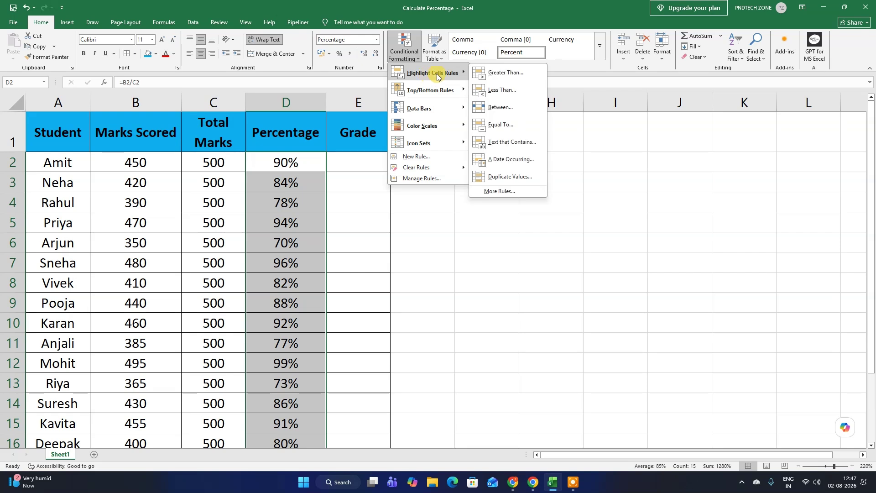
click(502, 72)
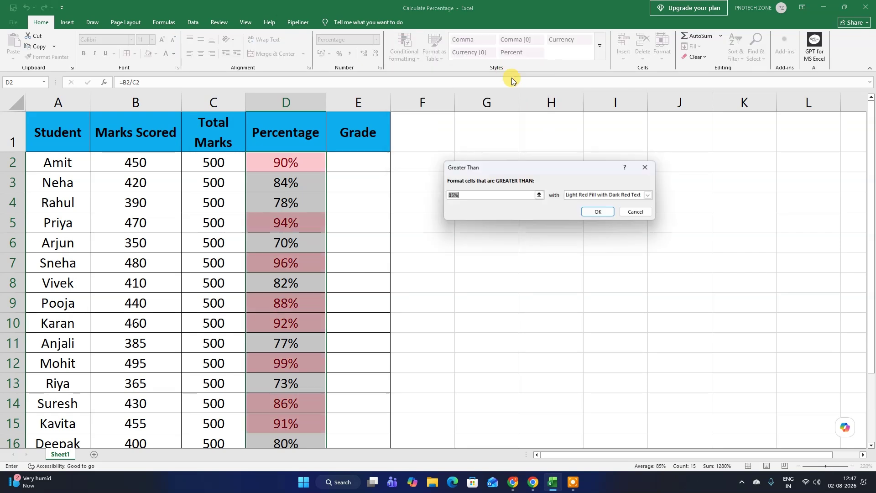
text(90%)
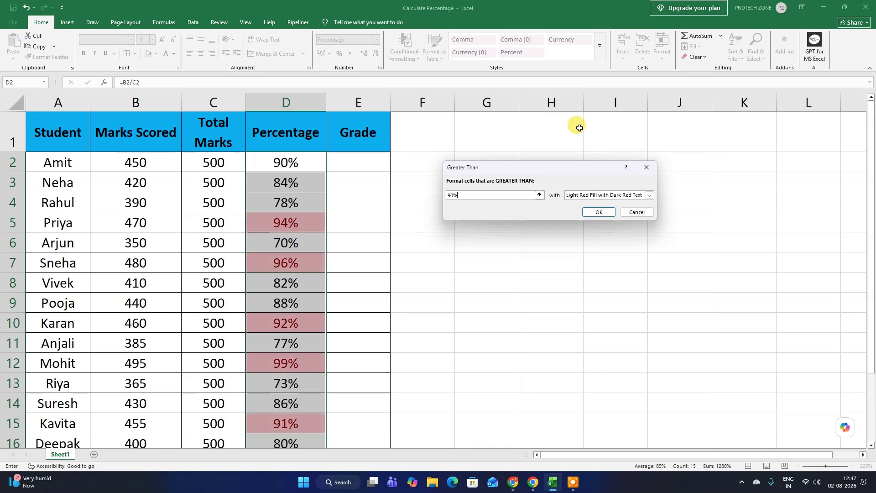
click(648, 196)
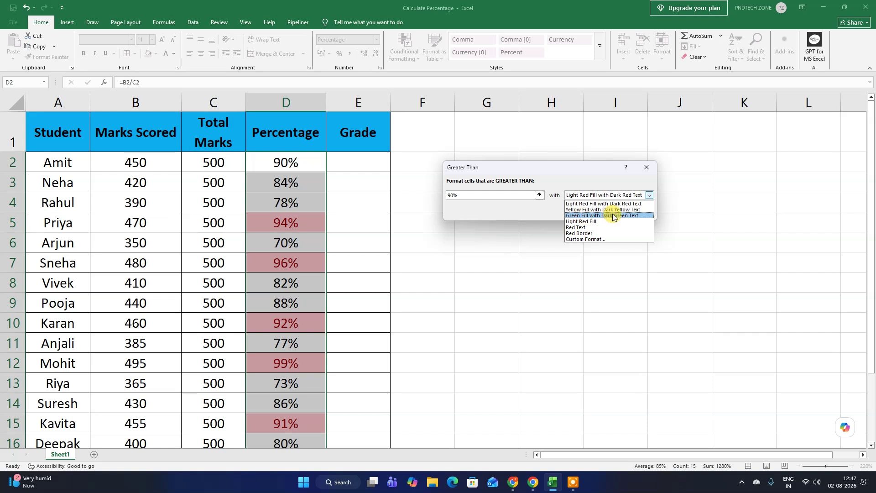
click(633, 216)
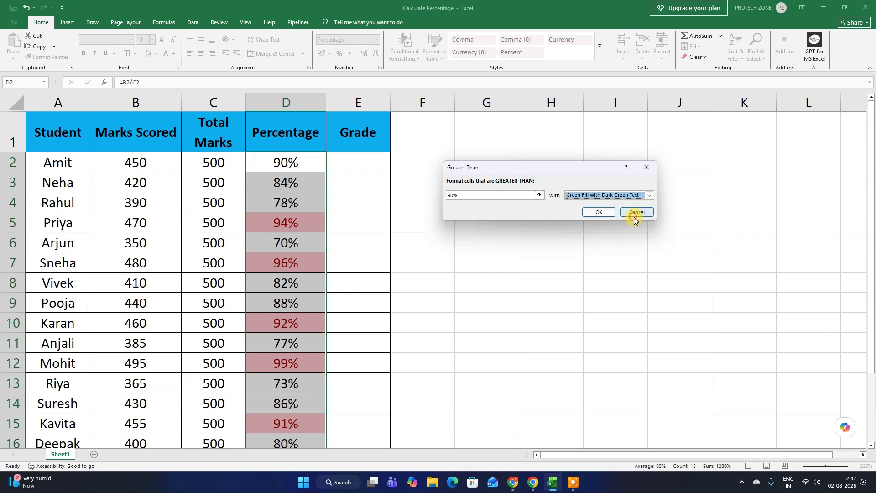
click(598, 211)
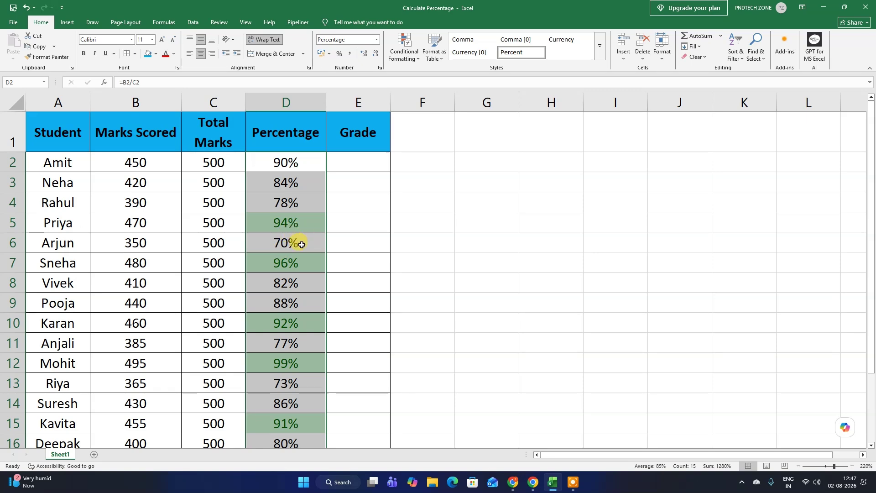
scroll(279, 383, down, 1)
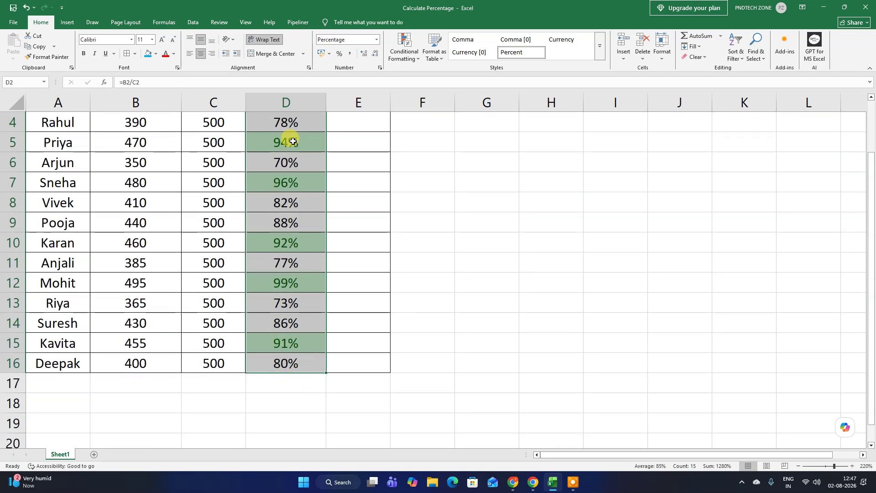
scroll(307, 315, up, 1)
click(315, 206)
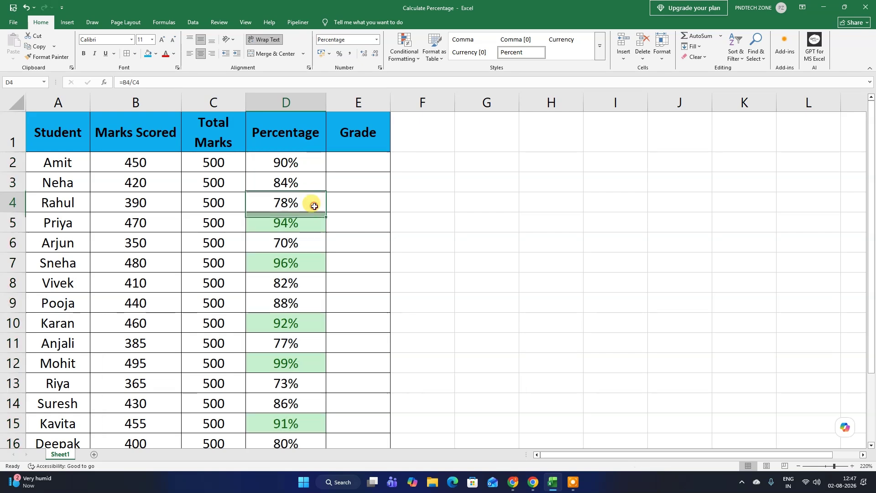
Begin a nested grade formula in E2 with =IF(D2>=90%,"A",IF( to assign grade A
click(353, 161)
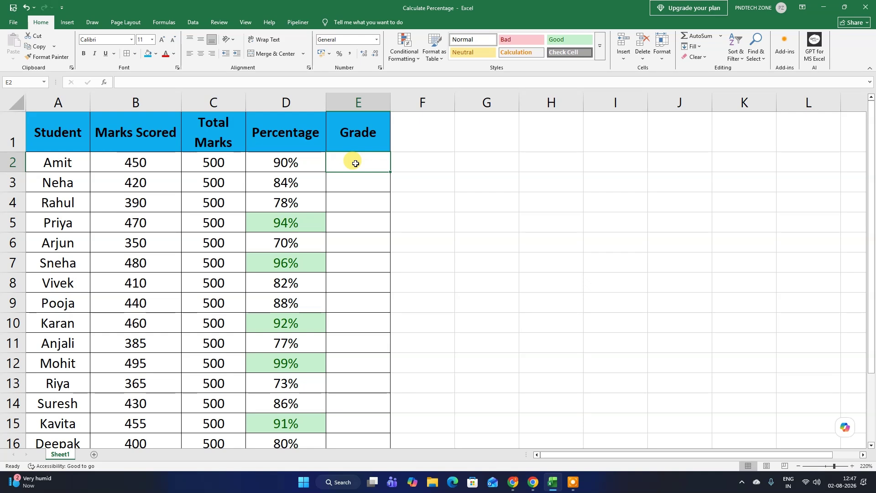
text(=if)
key(Tab)
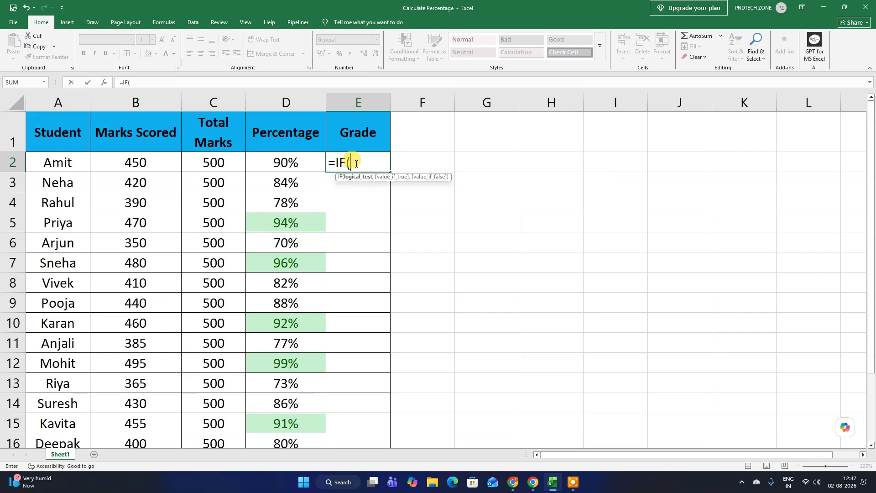
key(Left)
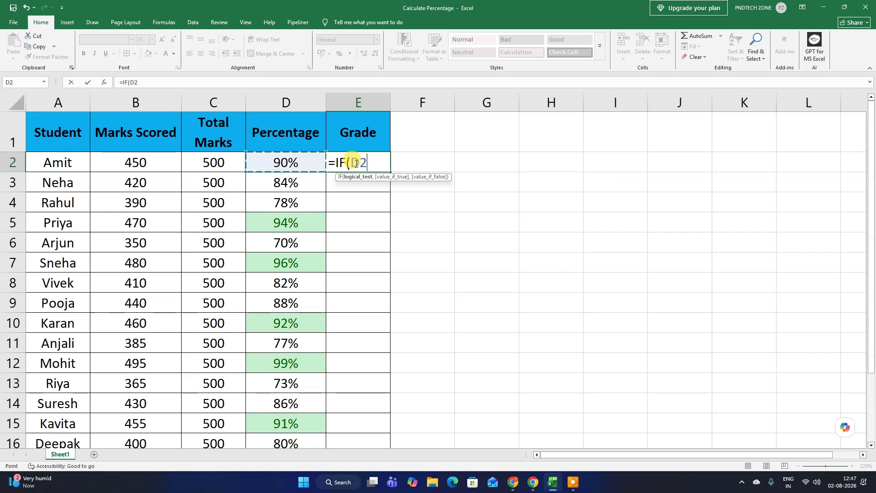
text(>=)
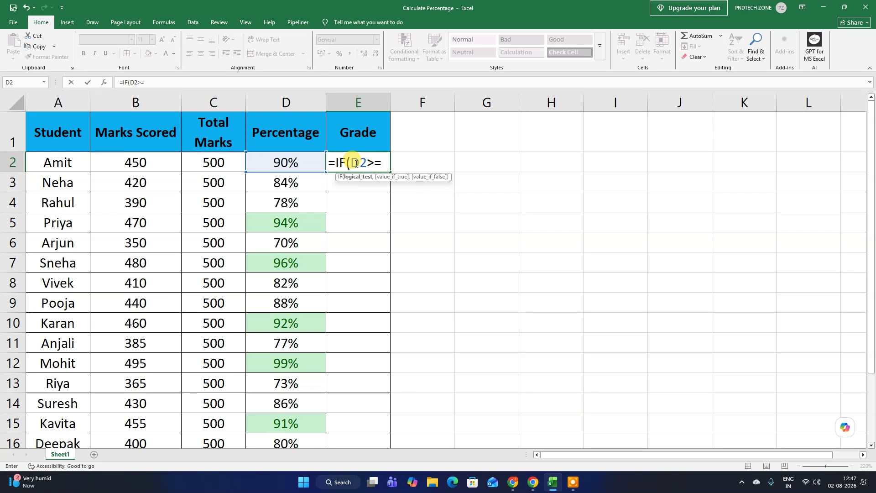
text(90%)
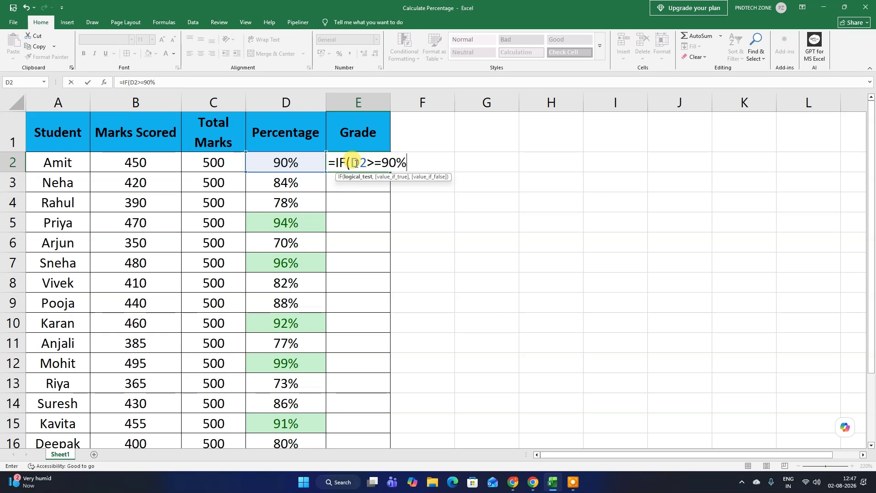
text(,")
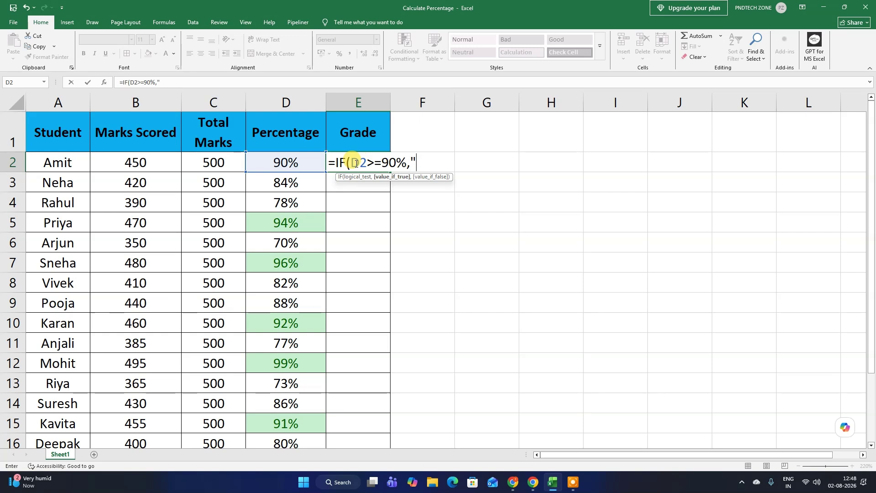
text(A",IF()
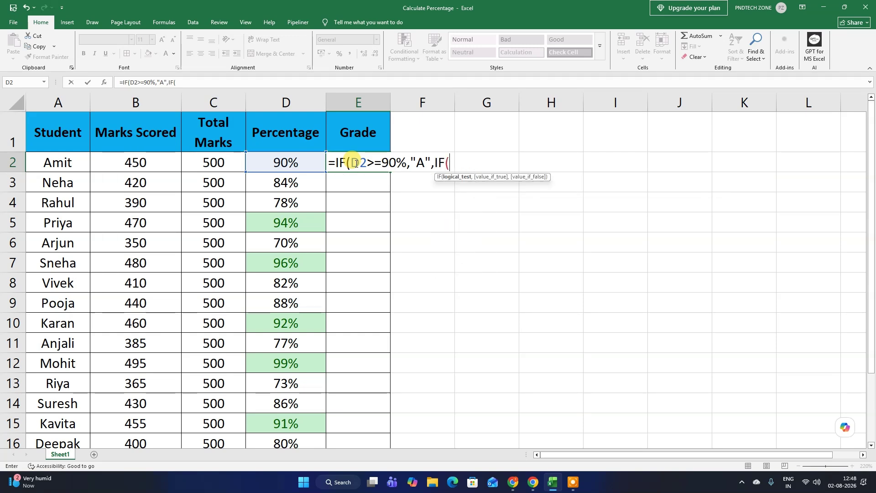
Continue the E2 formula's second IF with the condition D2>=75% and the result "B"
key(Left)
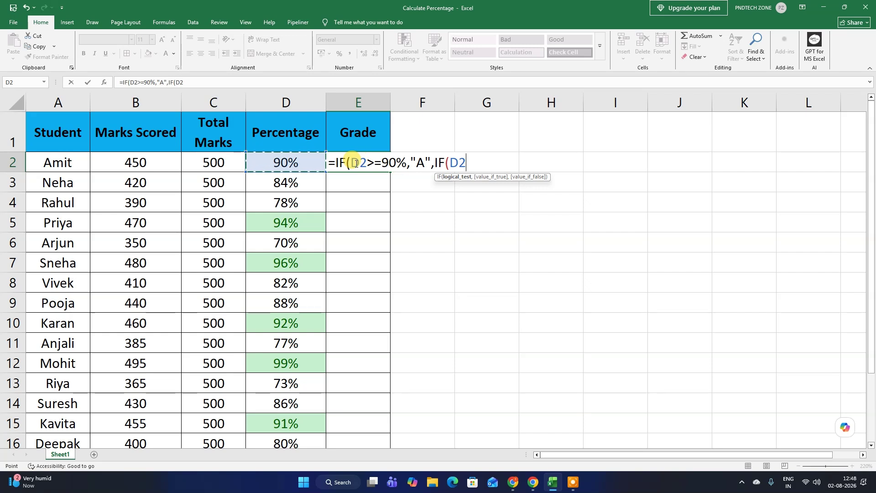
text(>=)
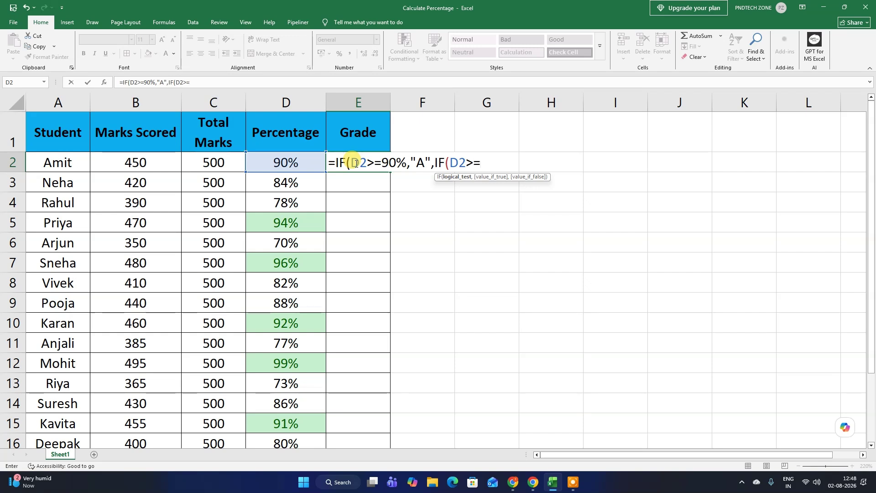
text(75%)
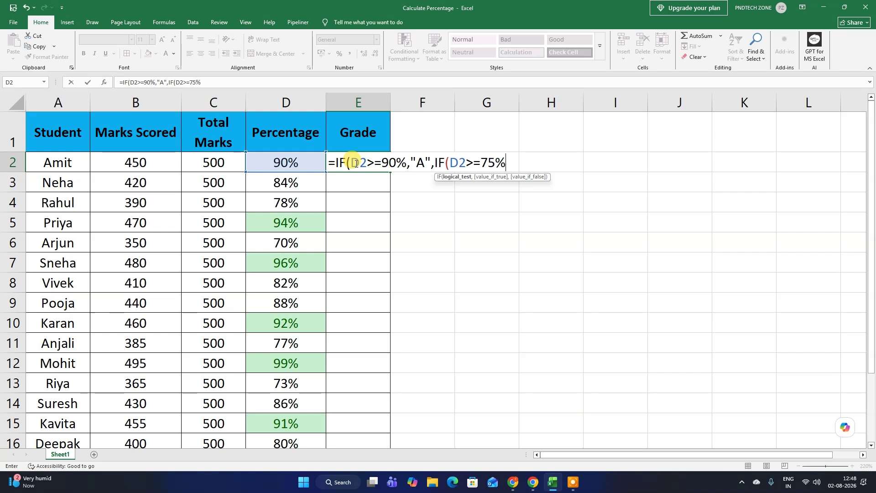
text(,")
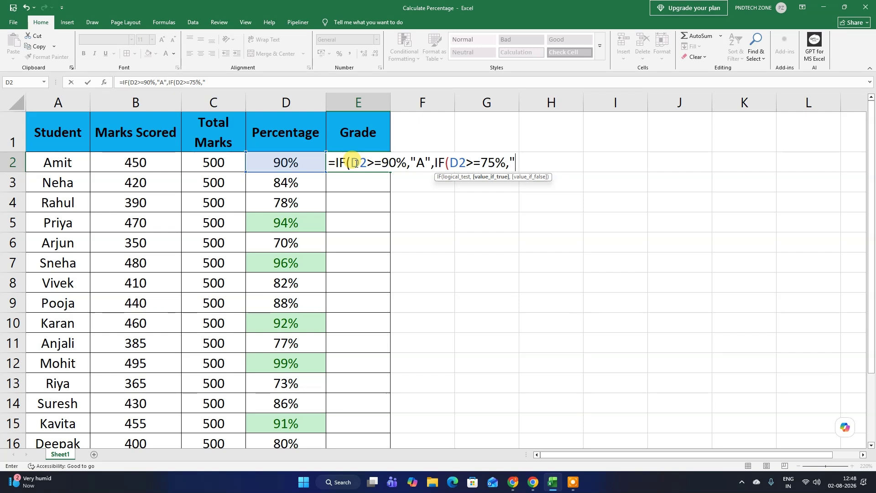
text(B",)
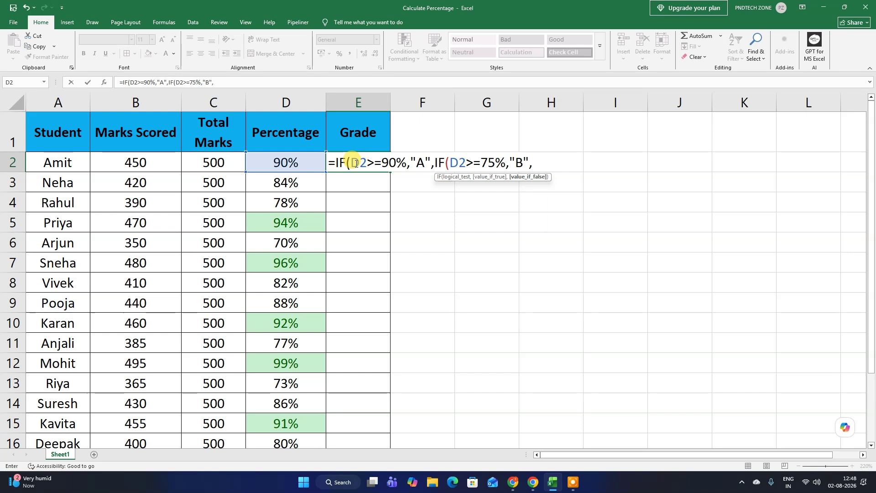
Complete the nested formula in E2 with a third IF that returns "C" for D2>=60% and "fail" otherwise
text(IF()
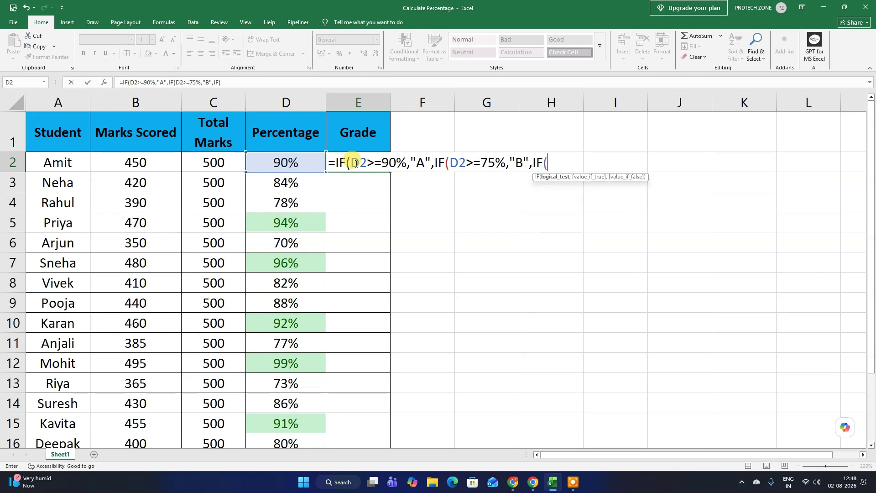
key(Left)
key(Left)
key(Right)
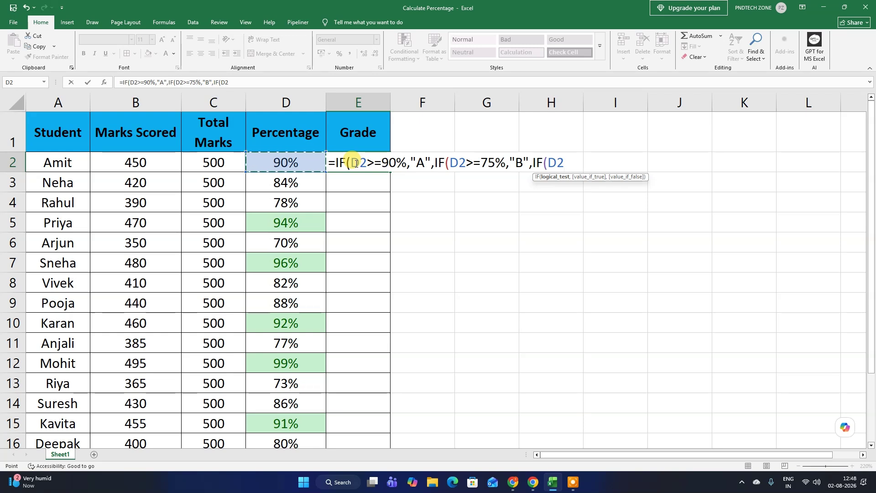
text(>=60)
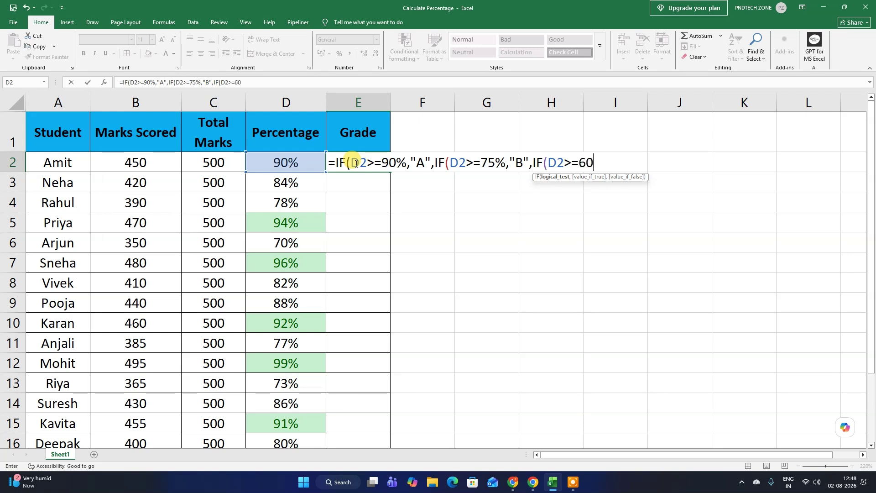
text(%,")
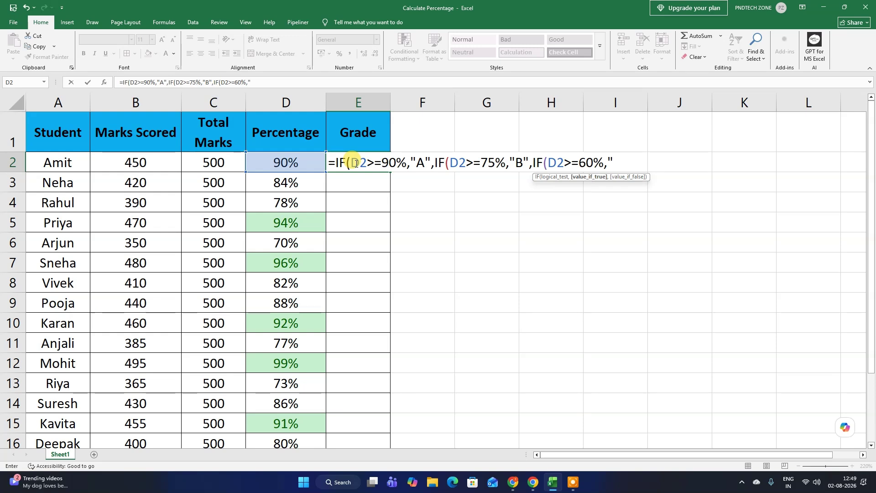
text(C","fail)
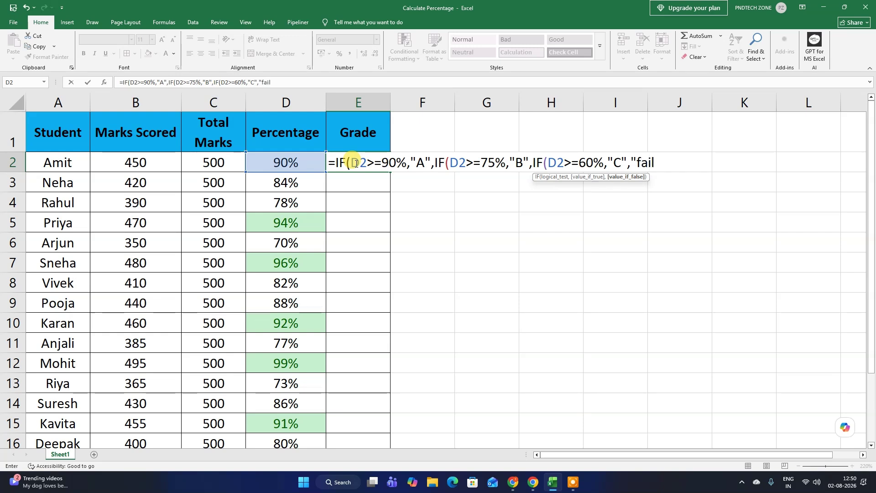
text("))))
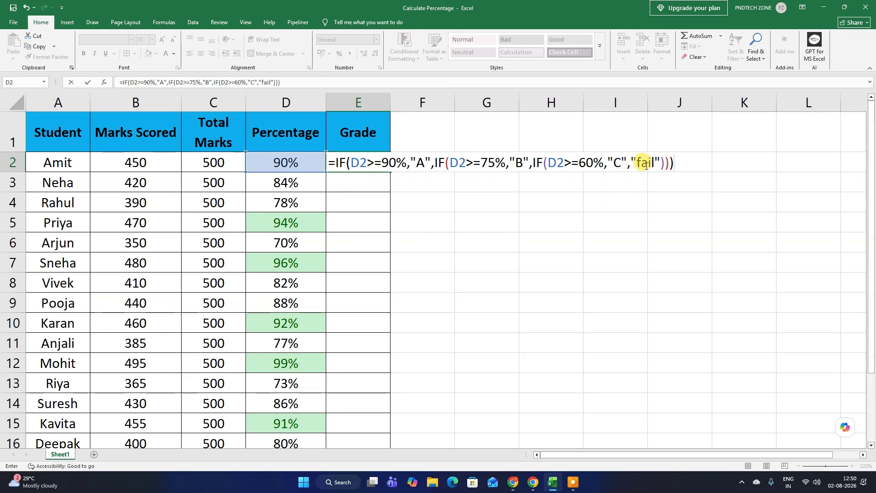
key(Return)
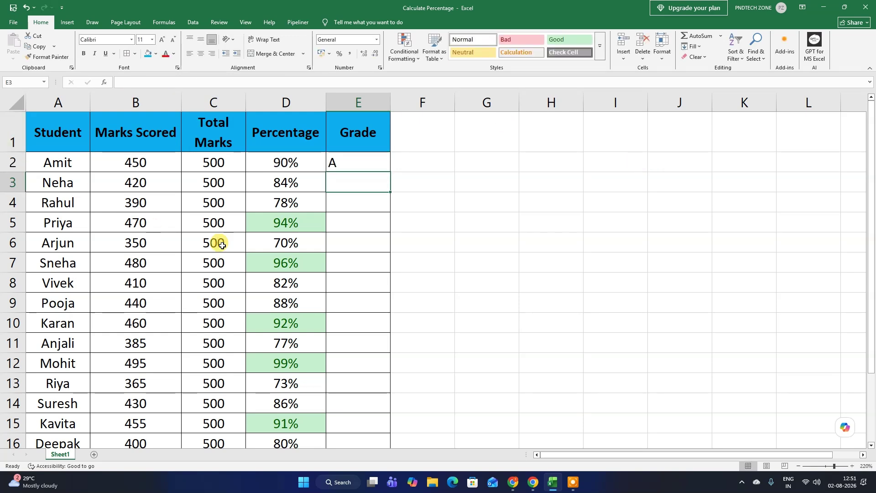
Fill the grade formula from E2 down the Grade column for all remaining students and check the copied cells
click(289, 164)
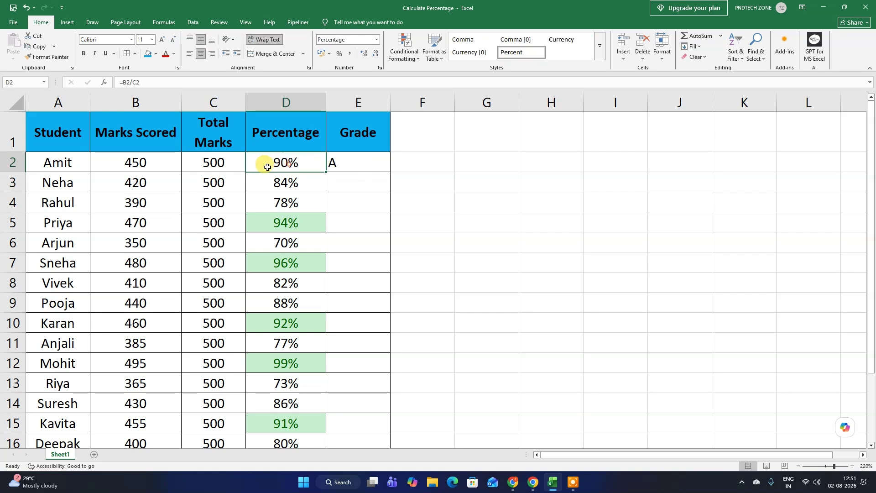
click(359, 166)
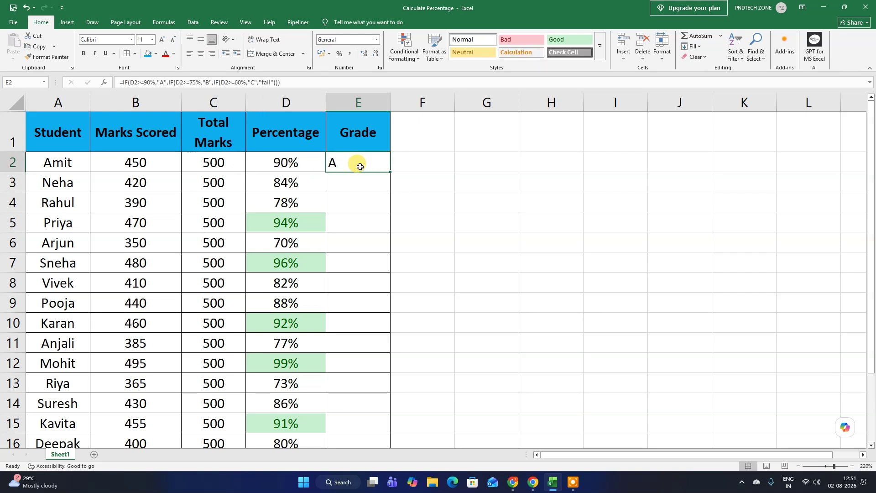
double_click(388, 172)
click(365, 181)
click(368, 242)
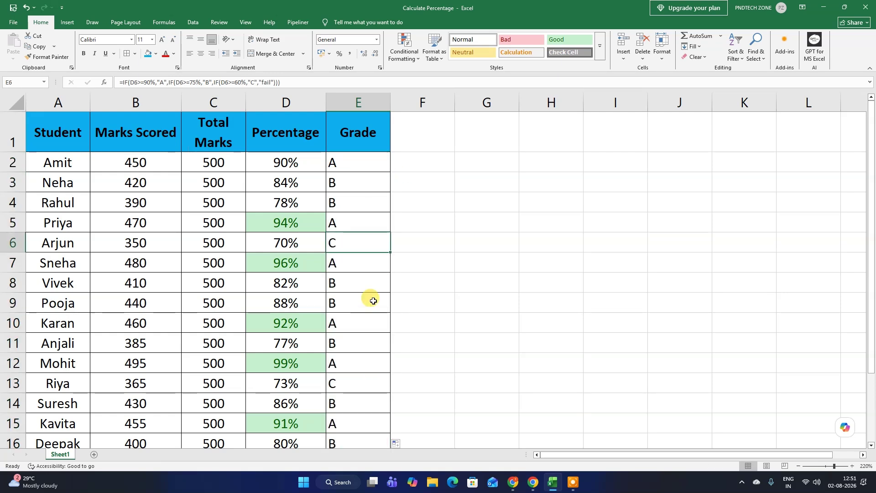